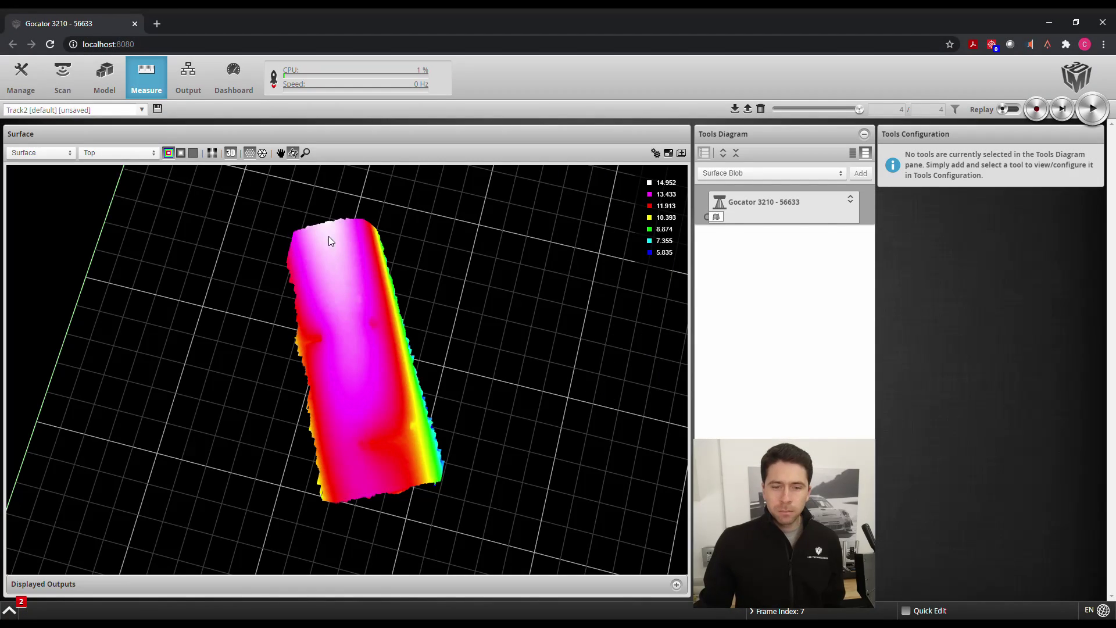
Add a Surface Curvature tool and enable its Difference Surface output to show the dents
left_click_drag(371, 366, 379, 290)
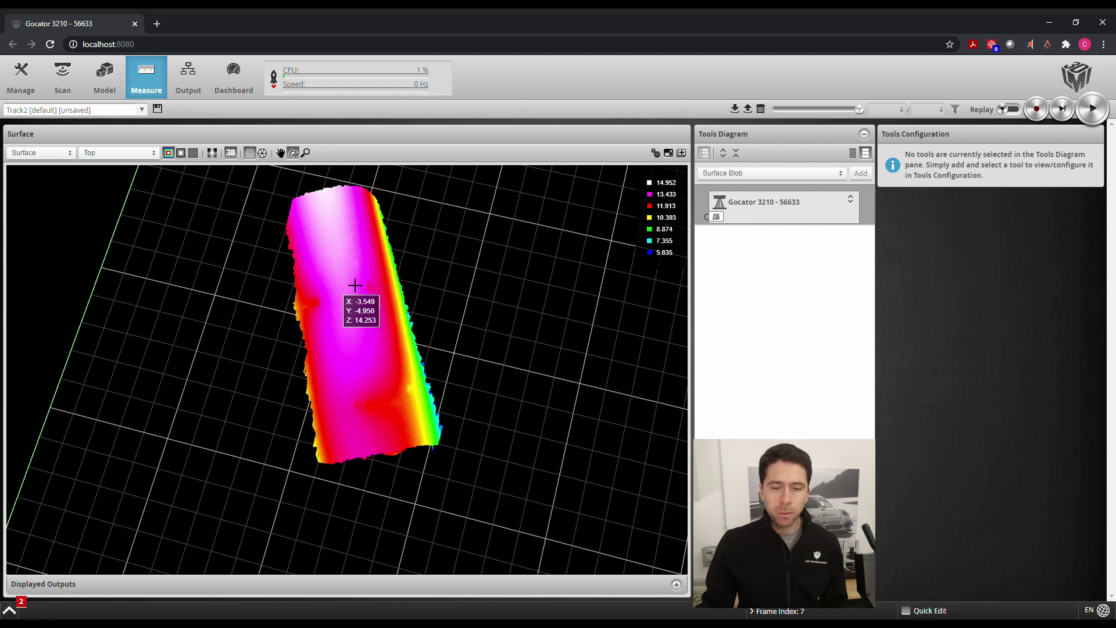
mouse_move(387, 311)
left_mouse_down()
mouse_move(365, 342)
mouse_move(398, 308)
left_mouse_up()
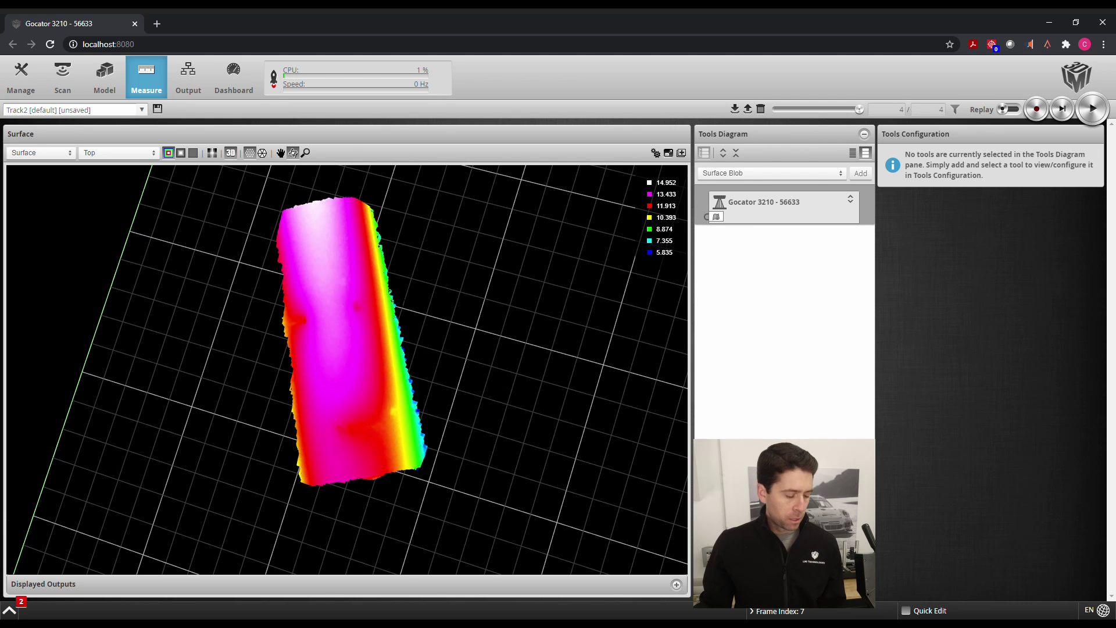
mouse_move(391, 309)
left_mouse_down()
mouse_move(369, 325)
mouse_move(391, 276)
left_mouse_up()
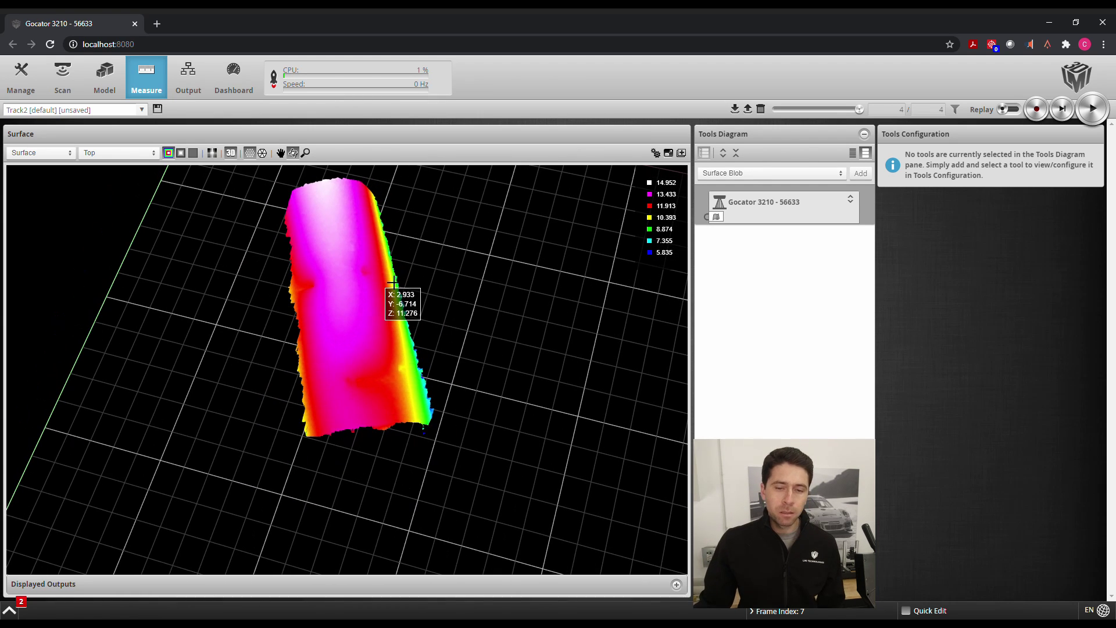
left_click_drag(380, 284, 381, 291)
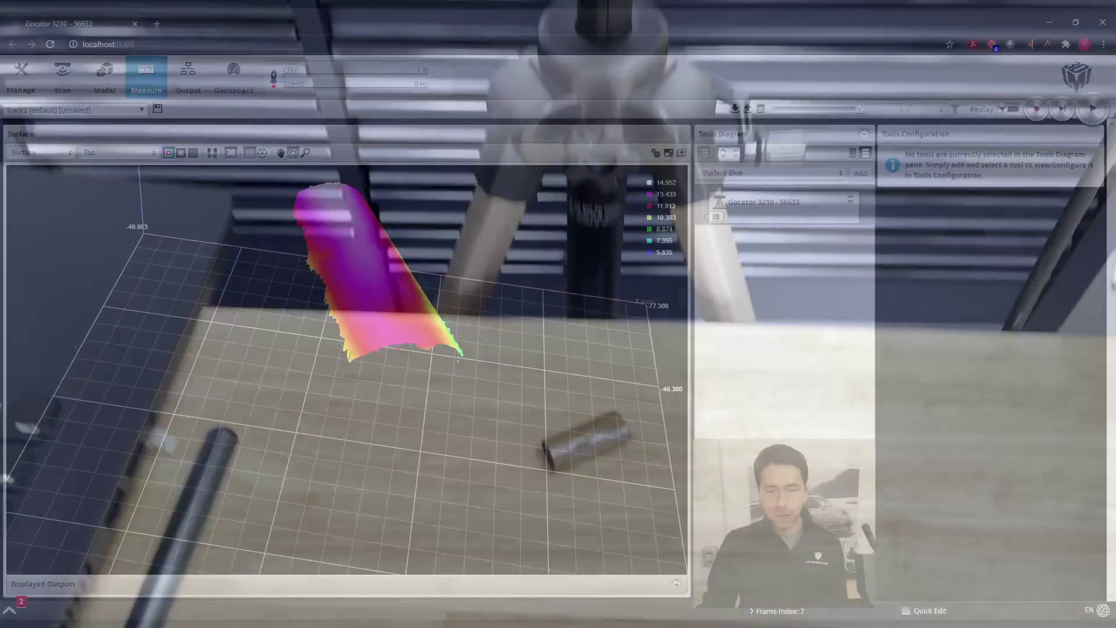
mouse_move(342, 298)
left_mouse_down()
mouse_move(321, 317)
mouse_move(375, 344)
mouse_move(408, 336)
left_mouse_up()
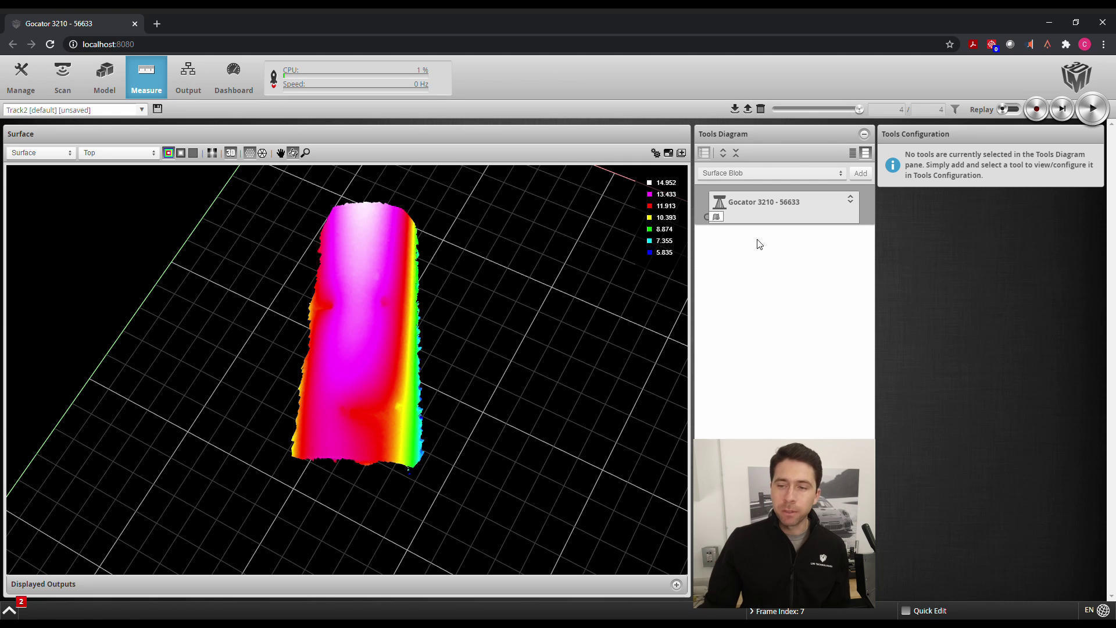
left_click(754, 262)
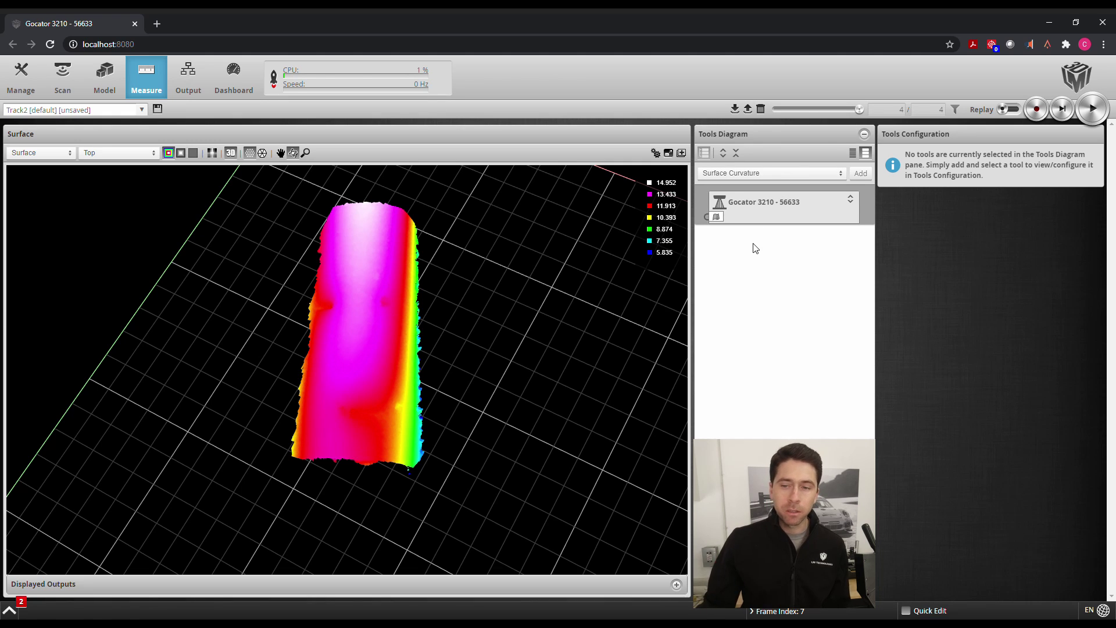
left_click(864, 175)
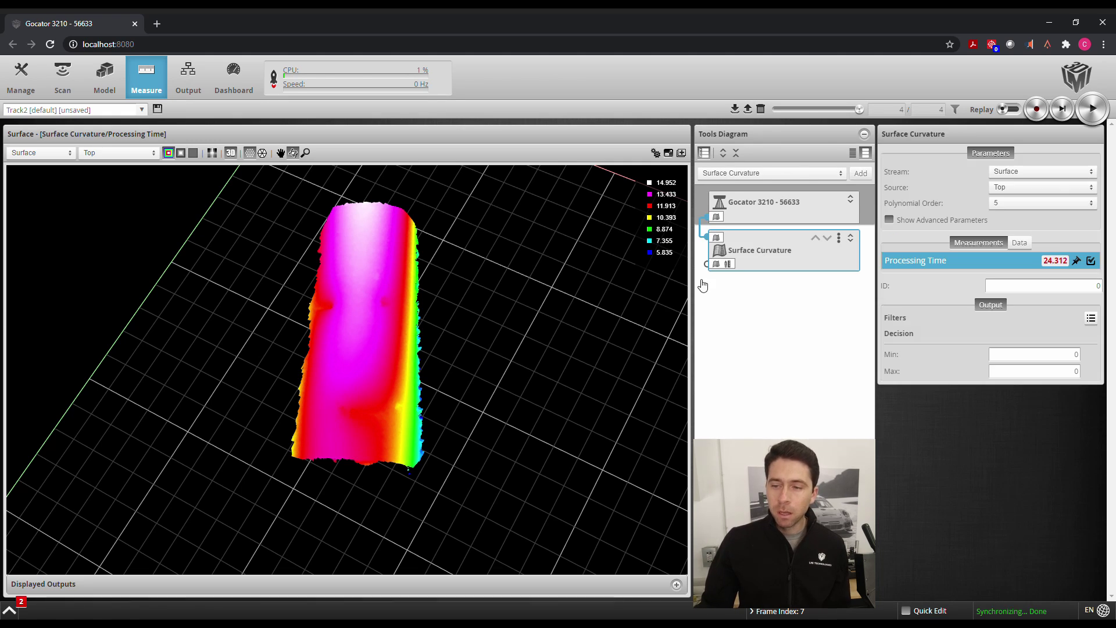
left_click(1019, 244)
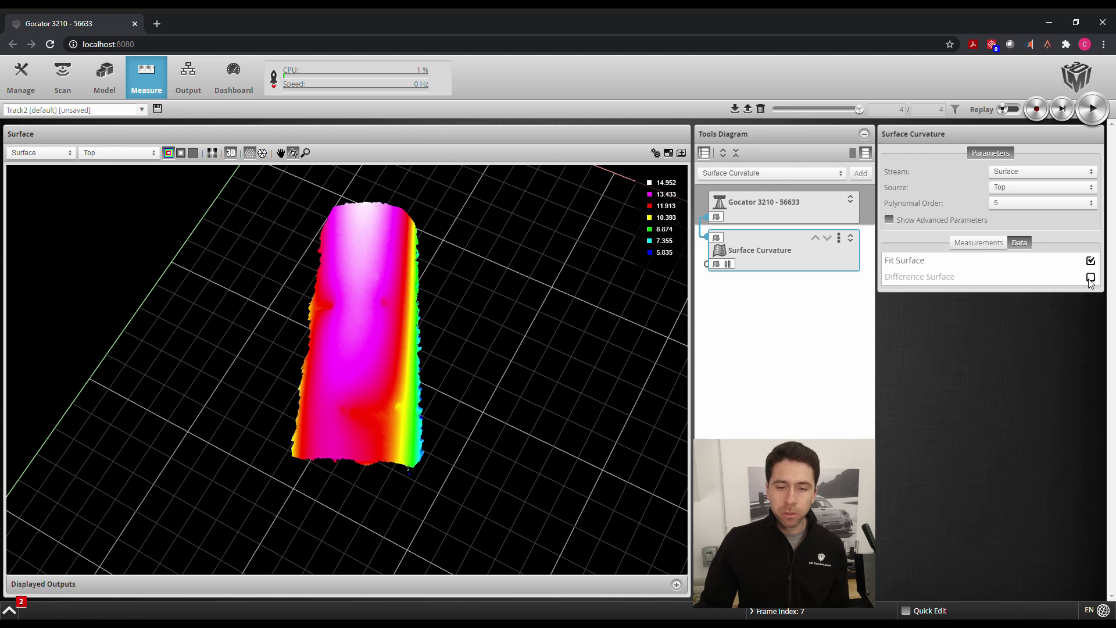
left_click(1021, 279)
mouse_move(367, 441)
left_mouse_down()
mouse_move(362, 336)
mouse_move(369, 407)
left_mouse_up()
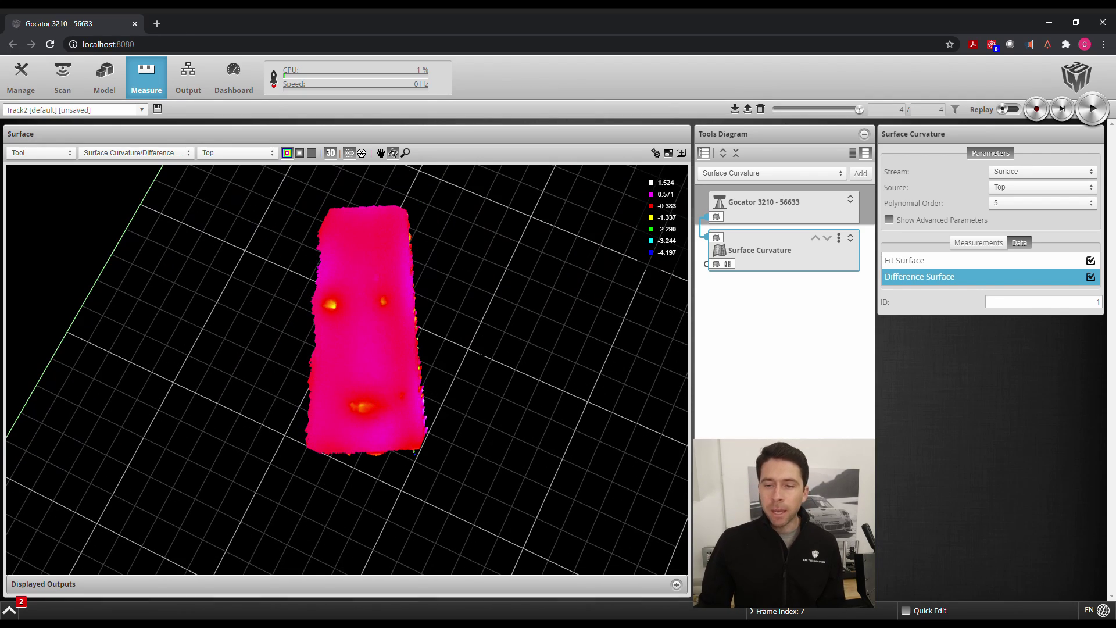
mouse_move(410, 366)
left_mouse_down()
mouse_move(370, 405)
mouse_move(366, 384)
left_mouse_up()
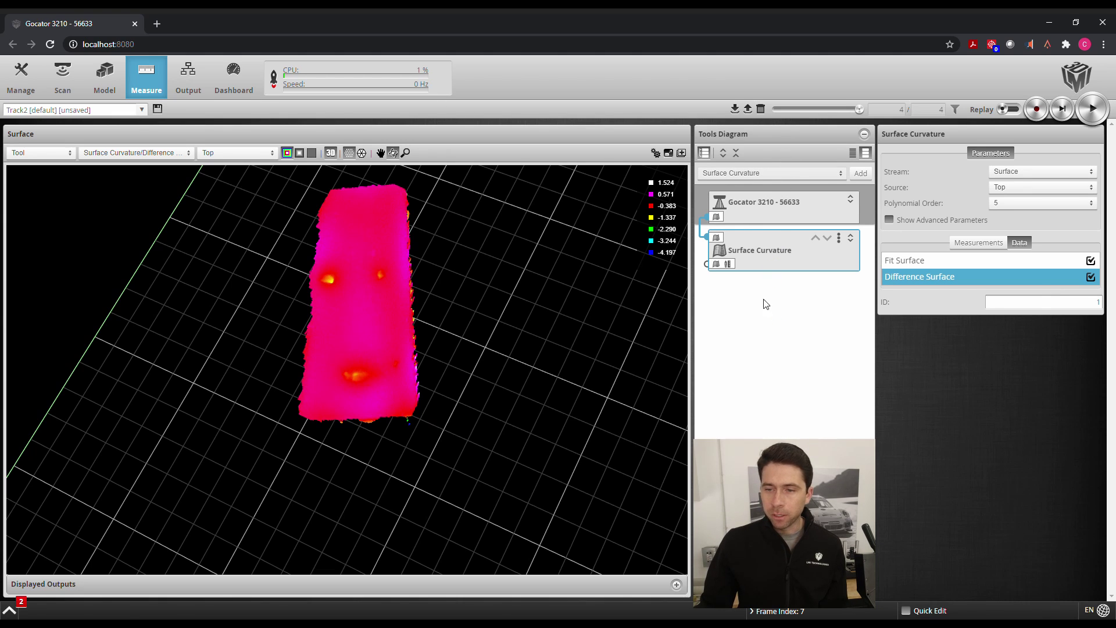
Add a Surface Plane tool with Regions off, reading Surface Curvature/Difference
left_click(752, 221)
left_click(860, 173)
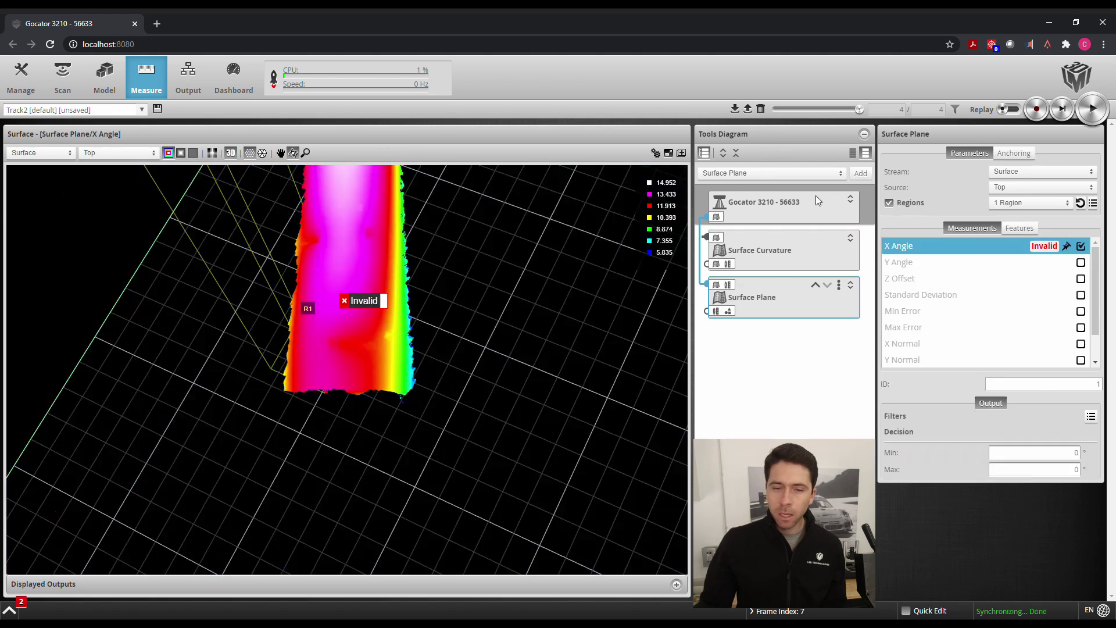
left_click(914, 203)
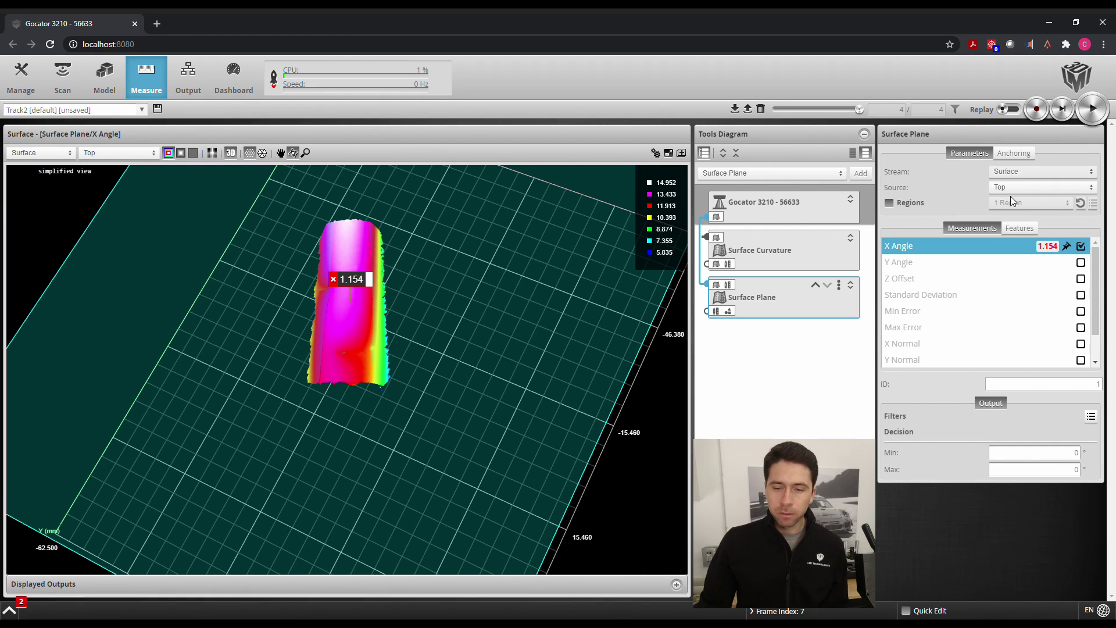
left_click(1011, 197)
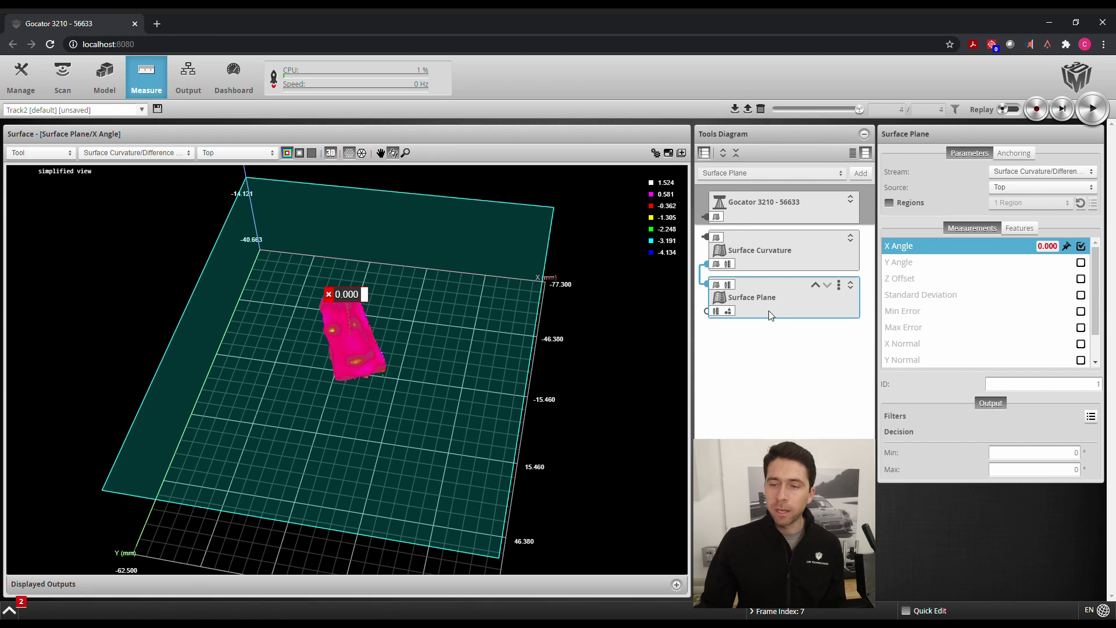
Add Surface Transform on Curvature/Difference with Surface Plane/Plane, displaying Transformed Surface
left_click(862, 174)
left_click(1024, 172)
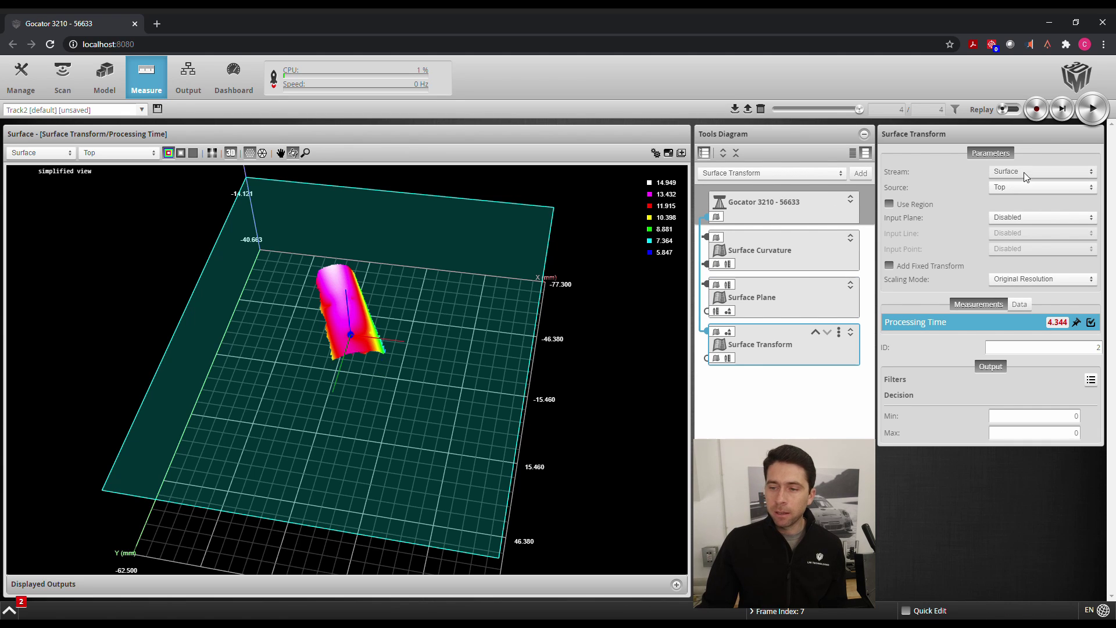
left_click(1021, 202)
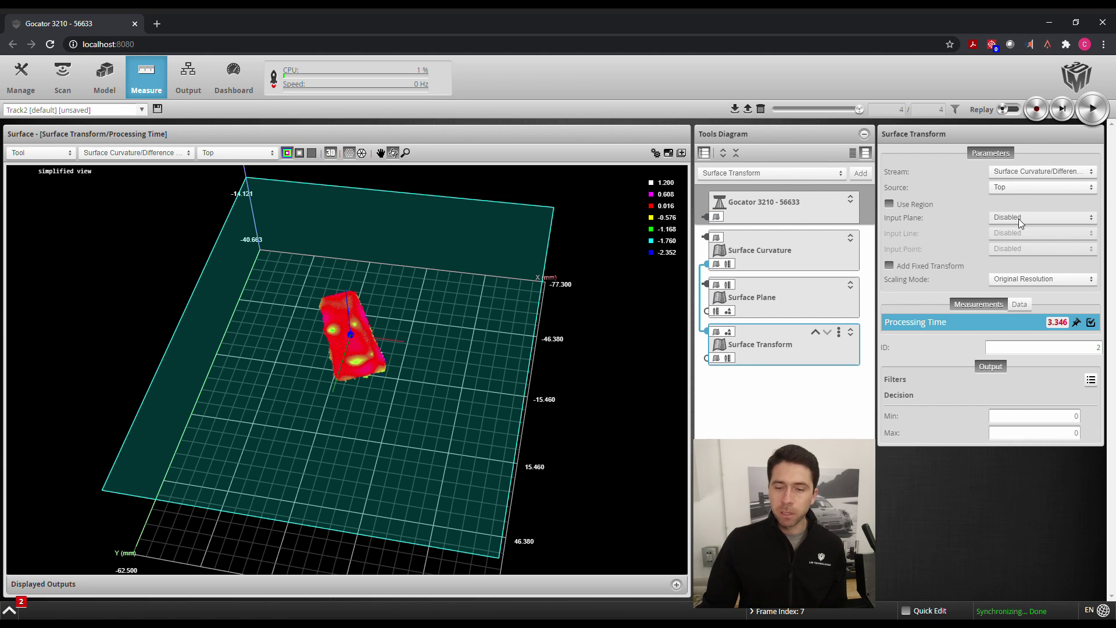
left_click(1023, 229)
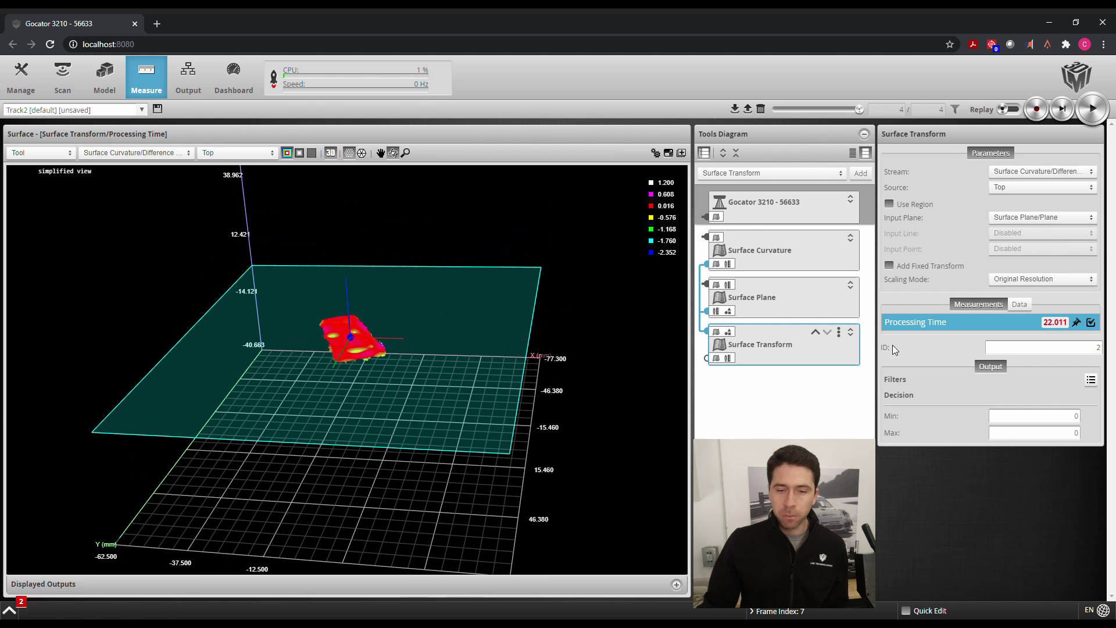
left_click(1018, 305)
left_click(998, 324)
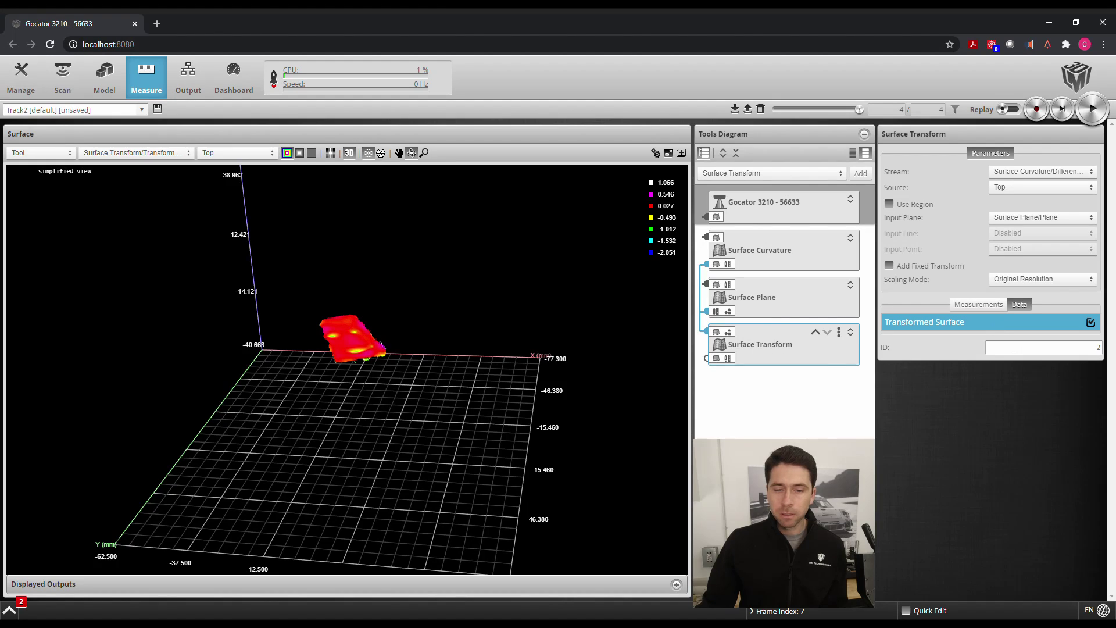
scroll(387, 425, "up", 3)
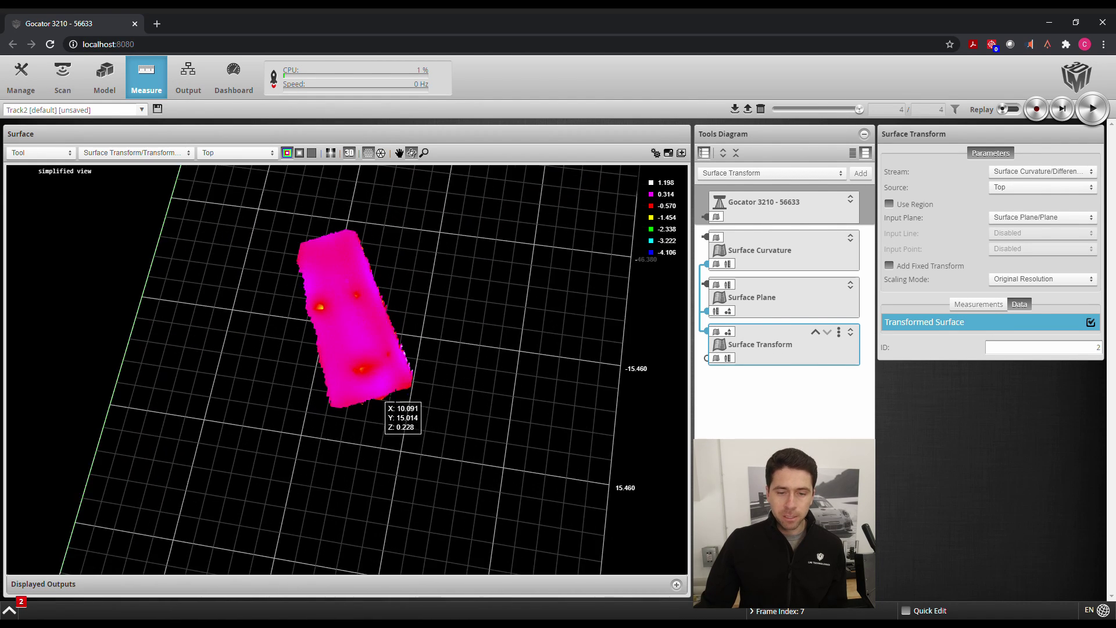
scroll(392, 409, "up", 2)
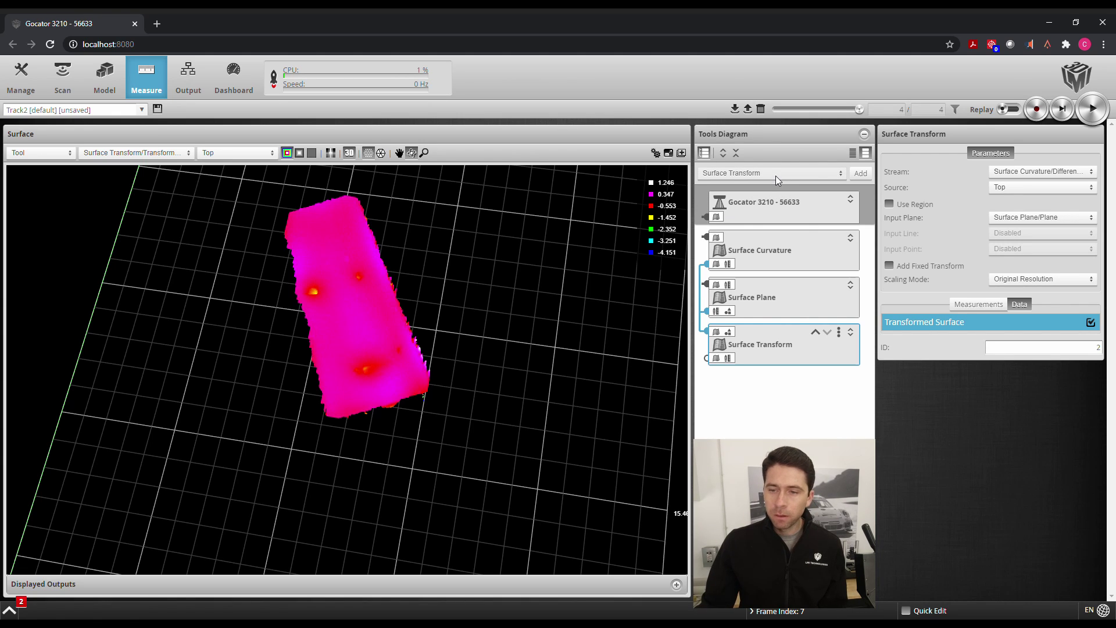
Add a Surface Blob tool reading Surface Transform/Transform, shown in a flat 2D top view
left_click(756, 211)
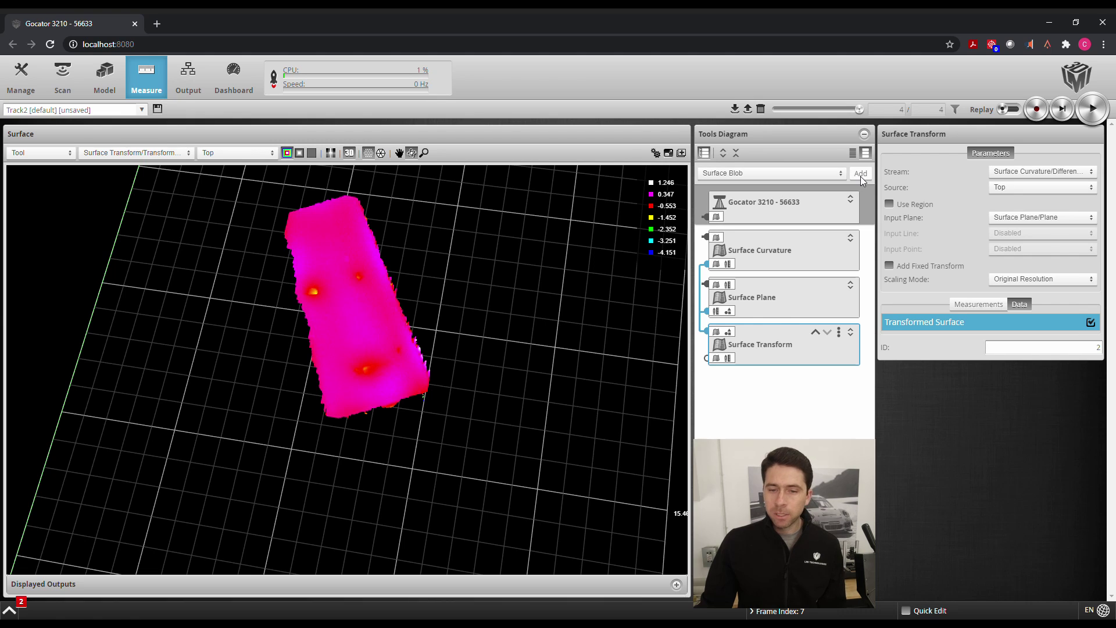
left_click(860, 175)
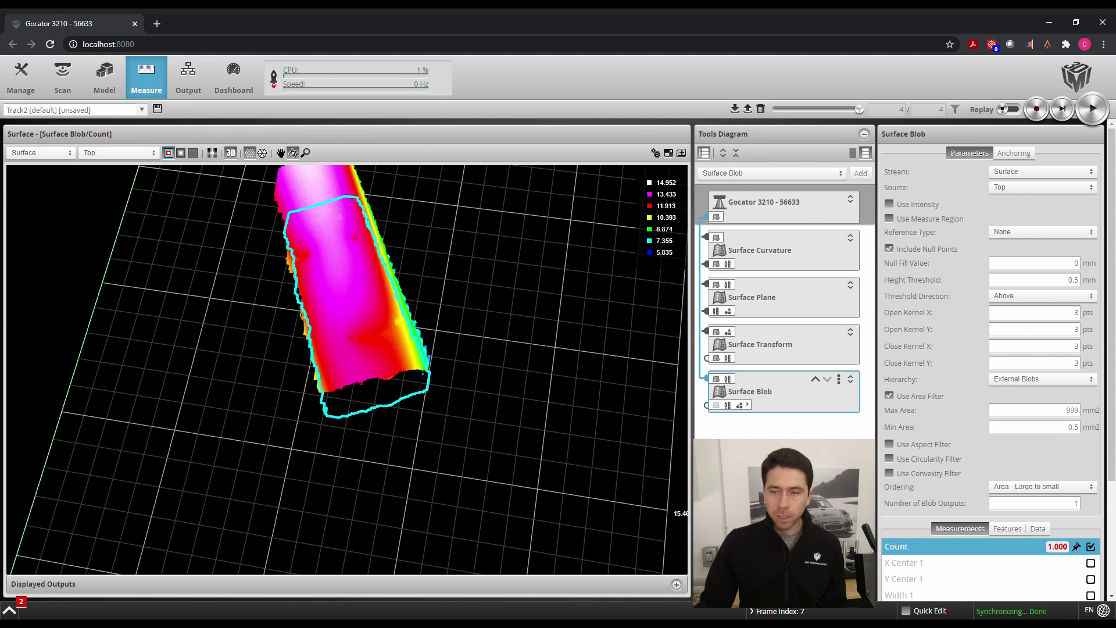
left_click(230, 152)
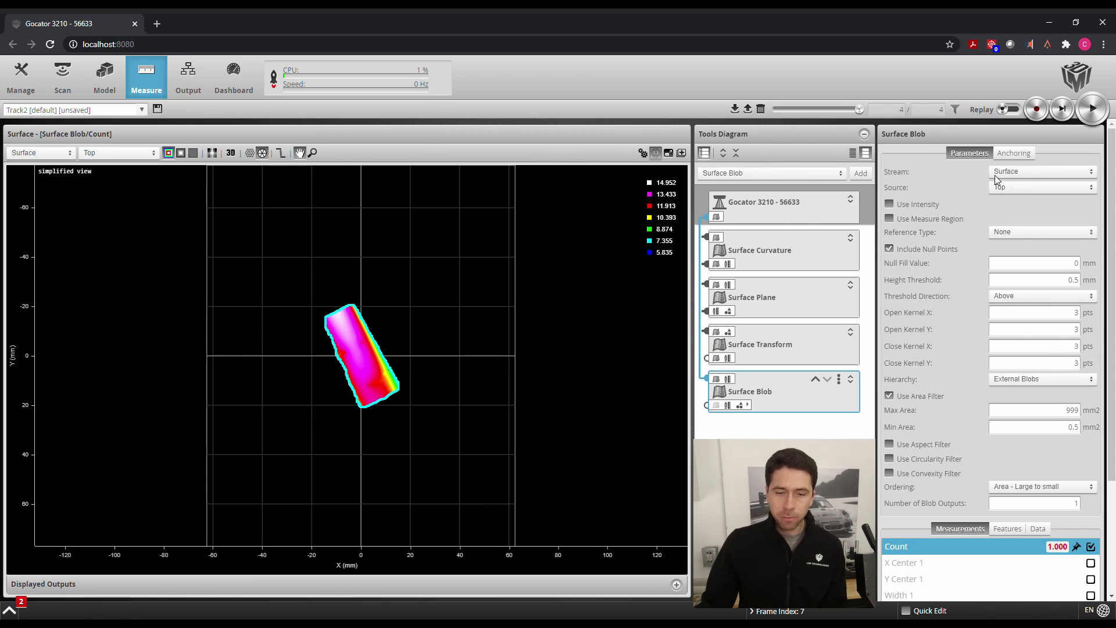
left_click(1020, 210)
scroll(341, 337, "up", 3)
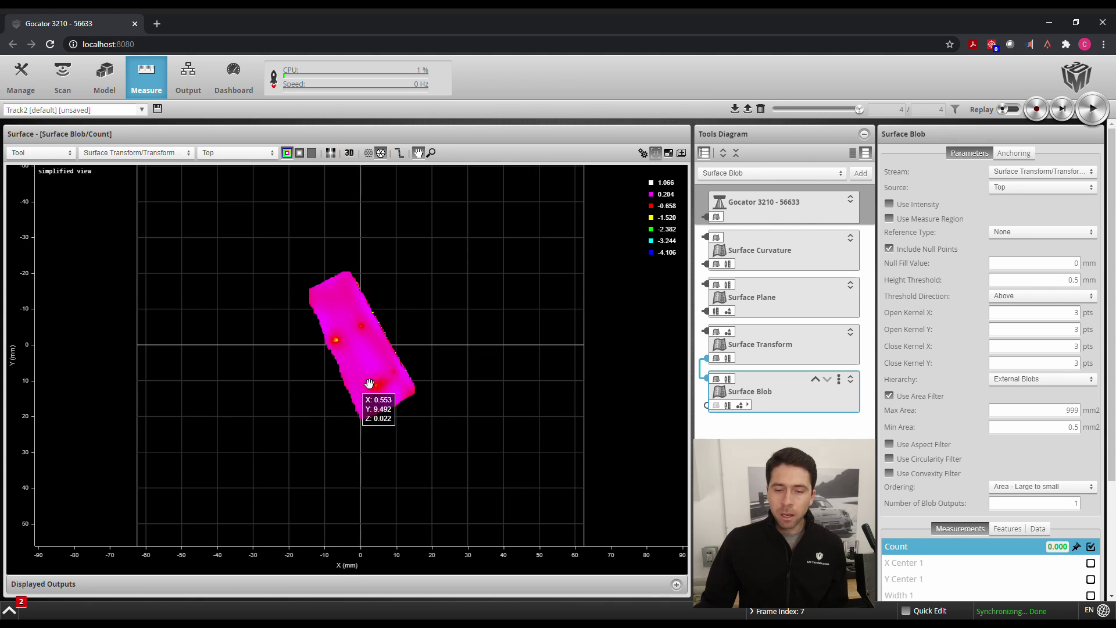
scroll(424, 336, "up", 1)
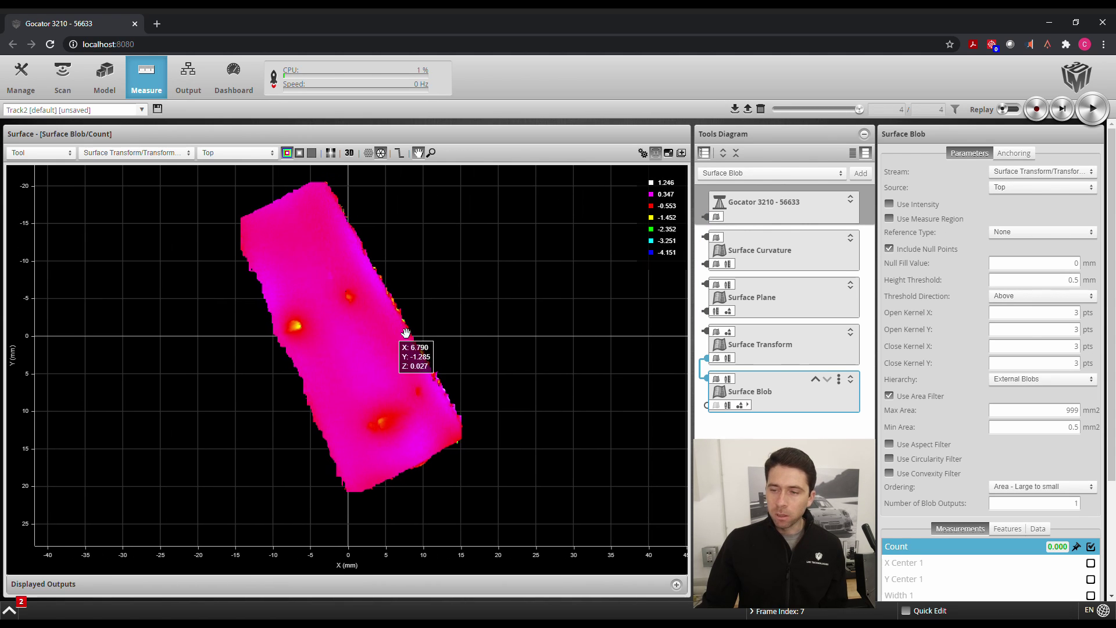
scroll(423, 329, "up", 1)
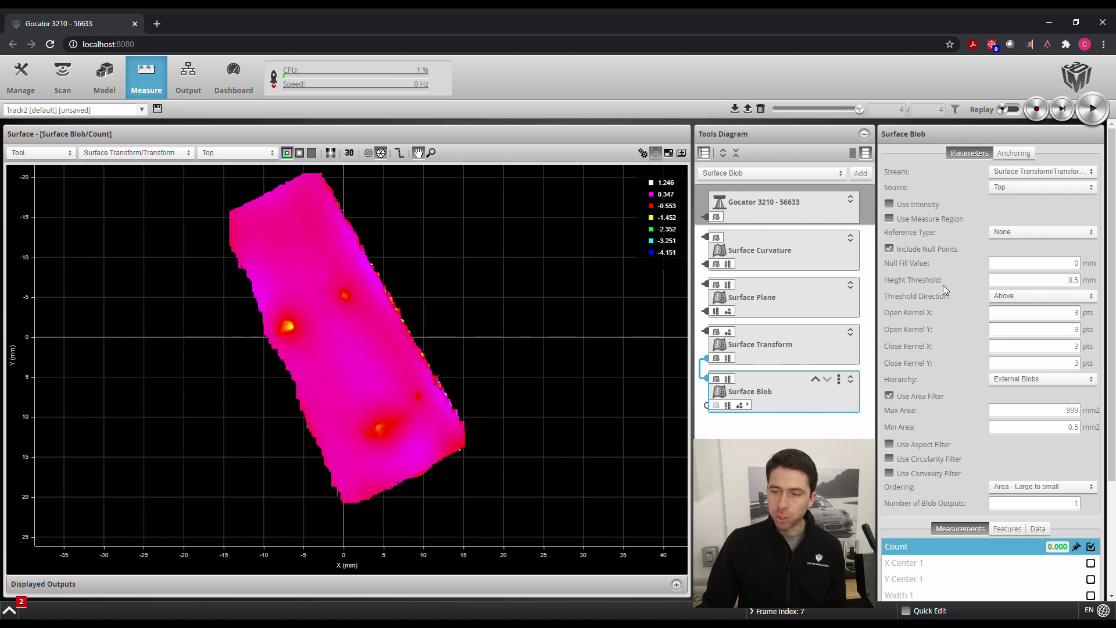
left_click(1012, 296)
Set the blob threshold to Below -0.2 mm, outlining nine blobs
left_click(1014, 316)
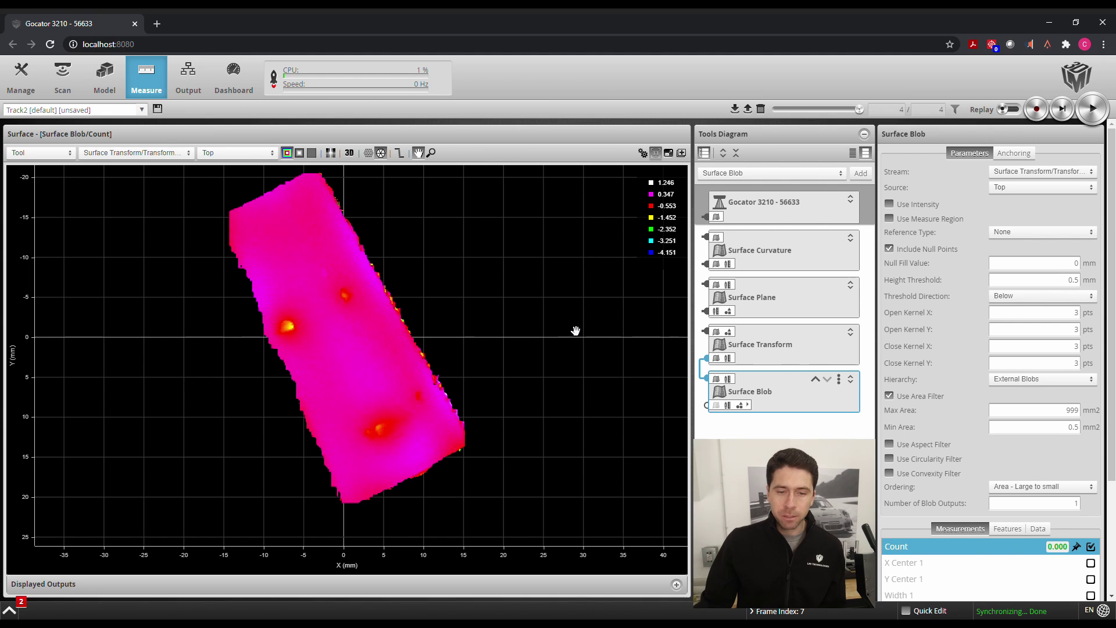
scroll(317, 326, "up", 3)
scroll(282, 339, "up", 3)
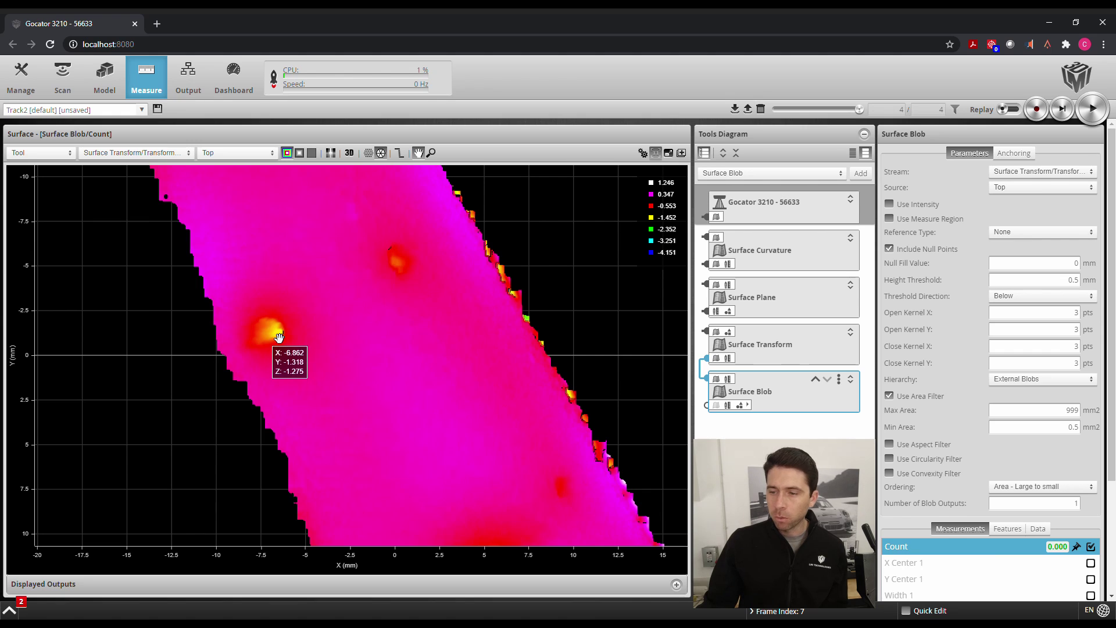
scroll(366, 321, "down", 2)
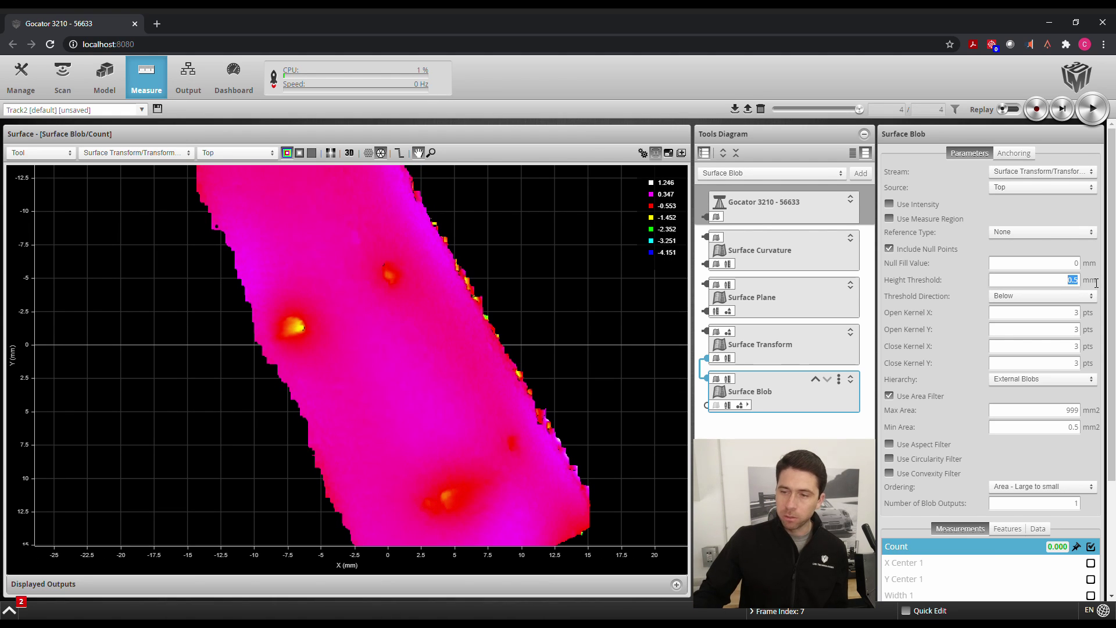
type("-2")
key("Return")
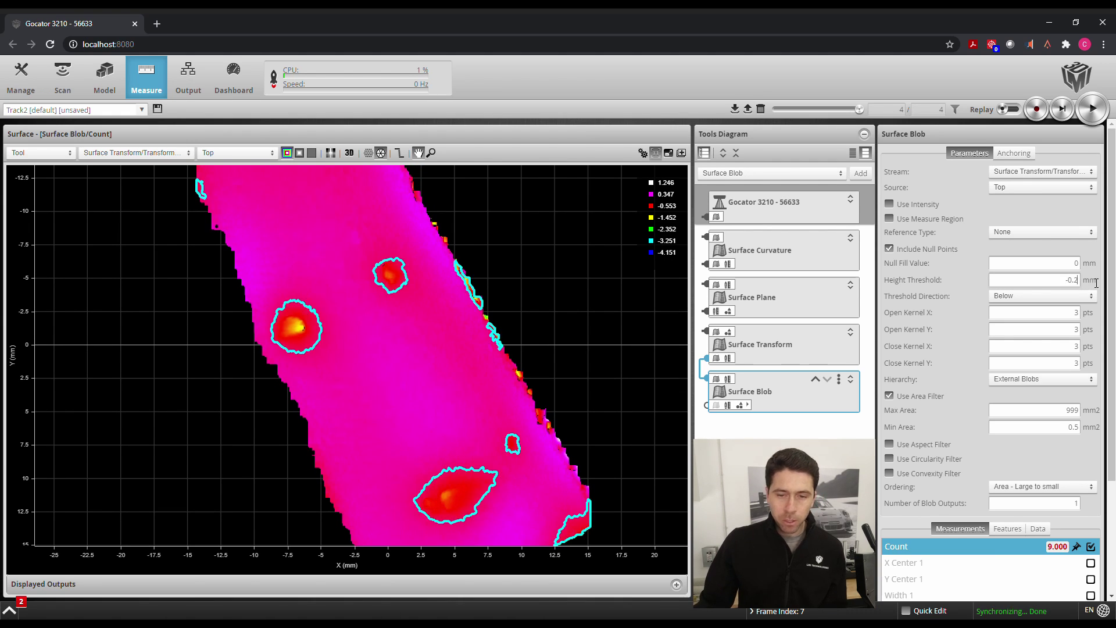
scroll(367, 320, "down", 2)
scroll(349, 327, "down", 1)
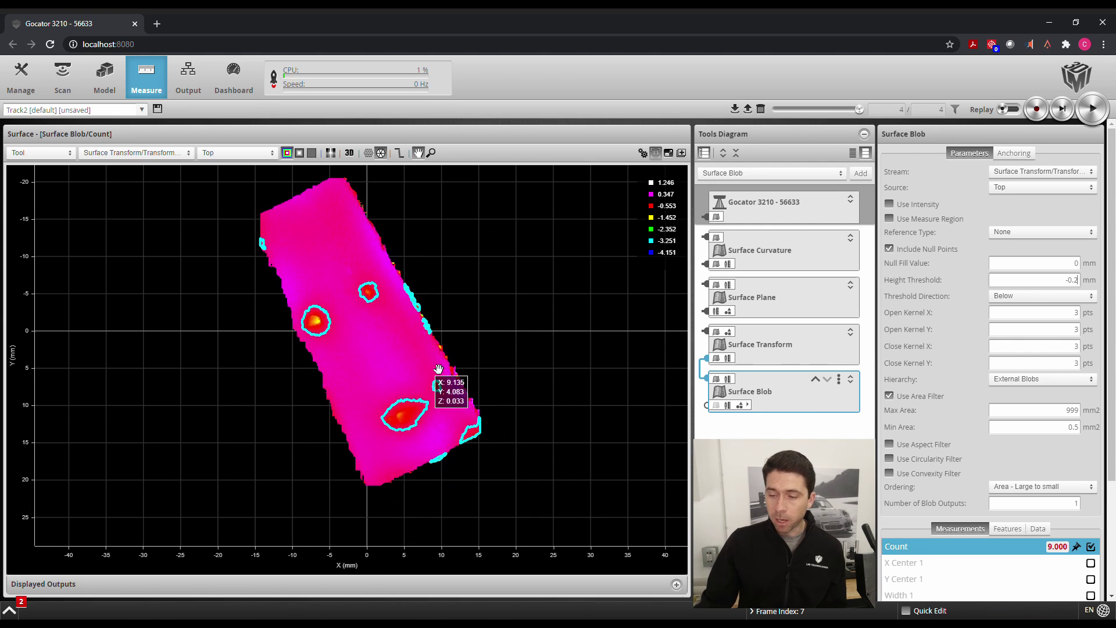
scroll(419, 333, "down", 2)
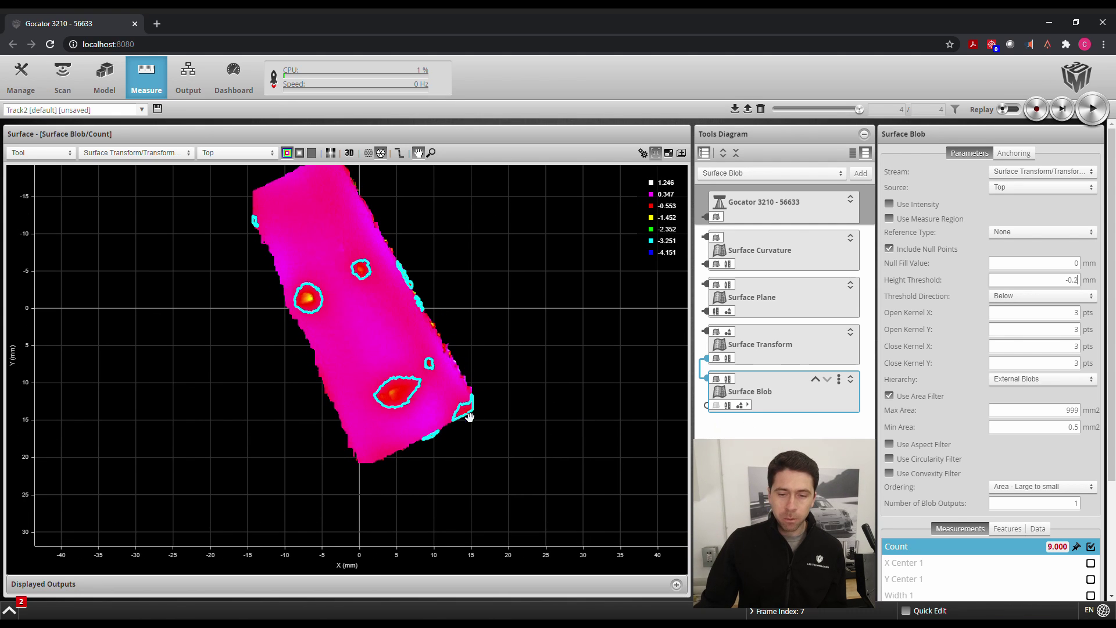
scroll(463, 401, "up", 2)
scroll(421, 356, "up", 1)
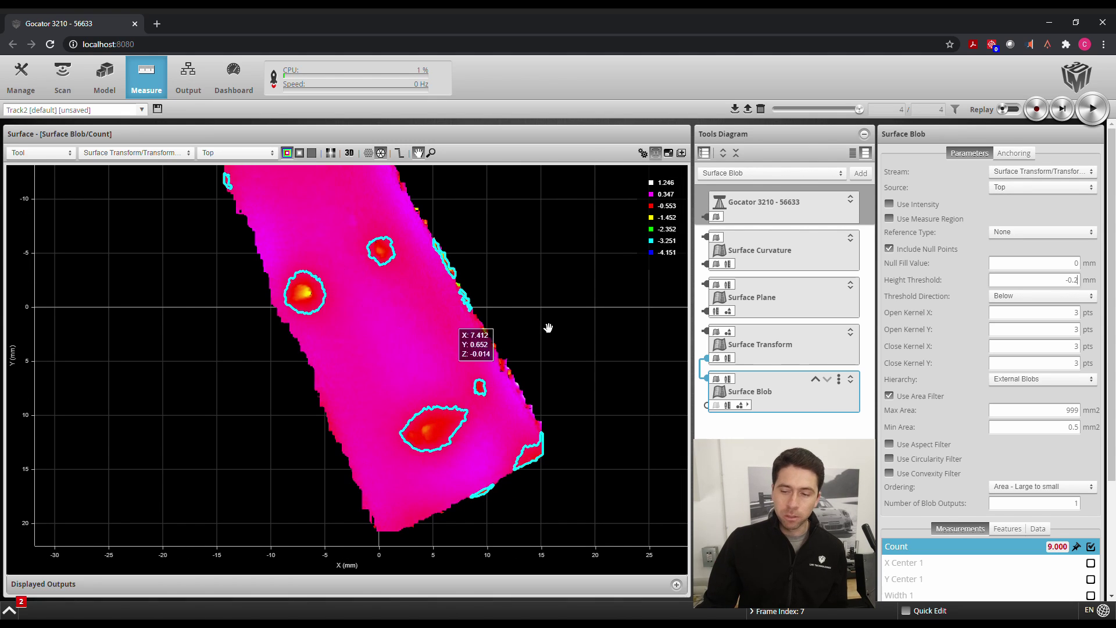
left_click_drag(548, 328, 512, 315)
Enable the circularity filter with minimum circularity 0.5, leaving four dents
left_click(889, 459)
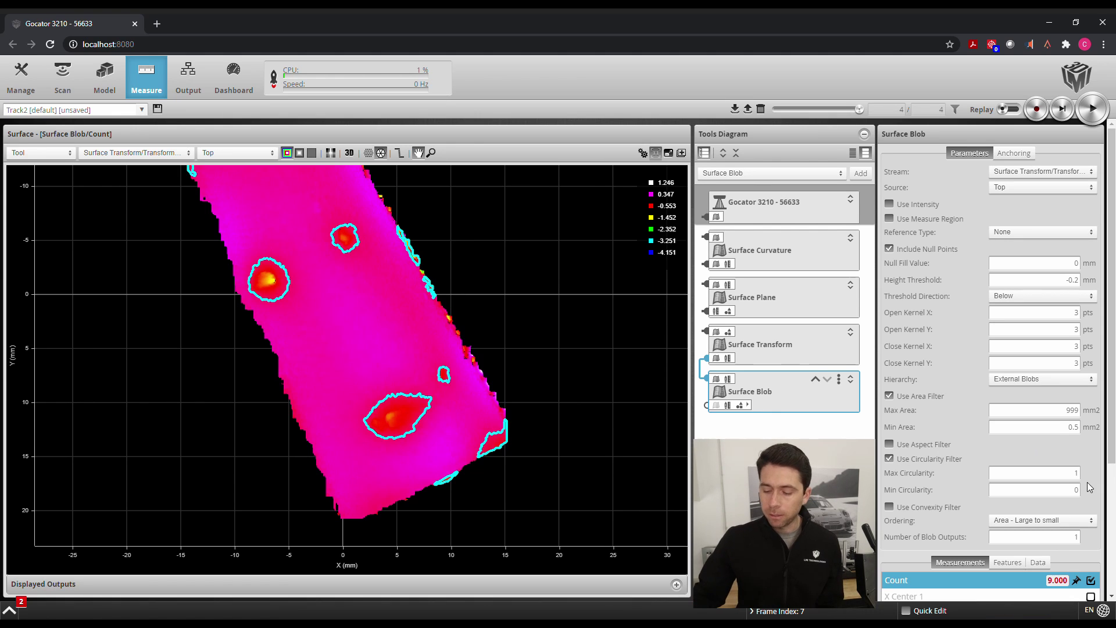
left_click_drag(1070, 490, 1096, 493)
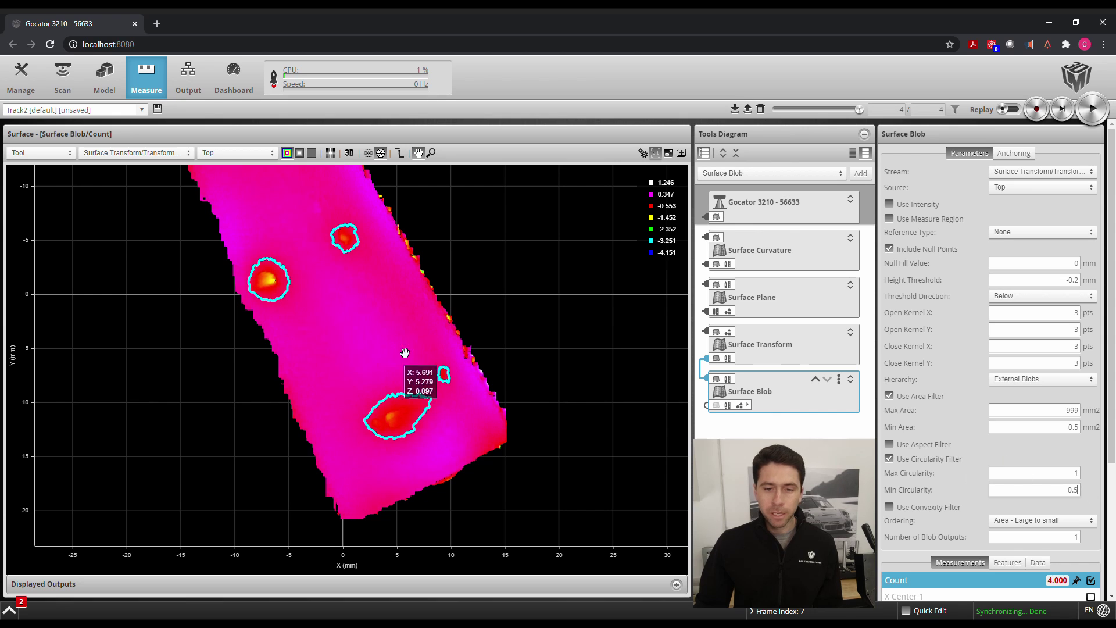
scroll(425, 386, "down", 2)
scroll(448, 299, "down", 2)
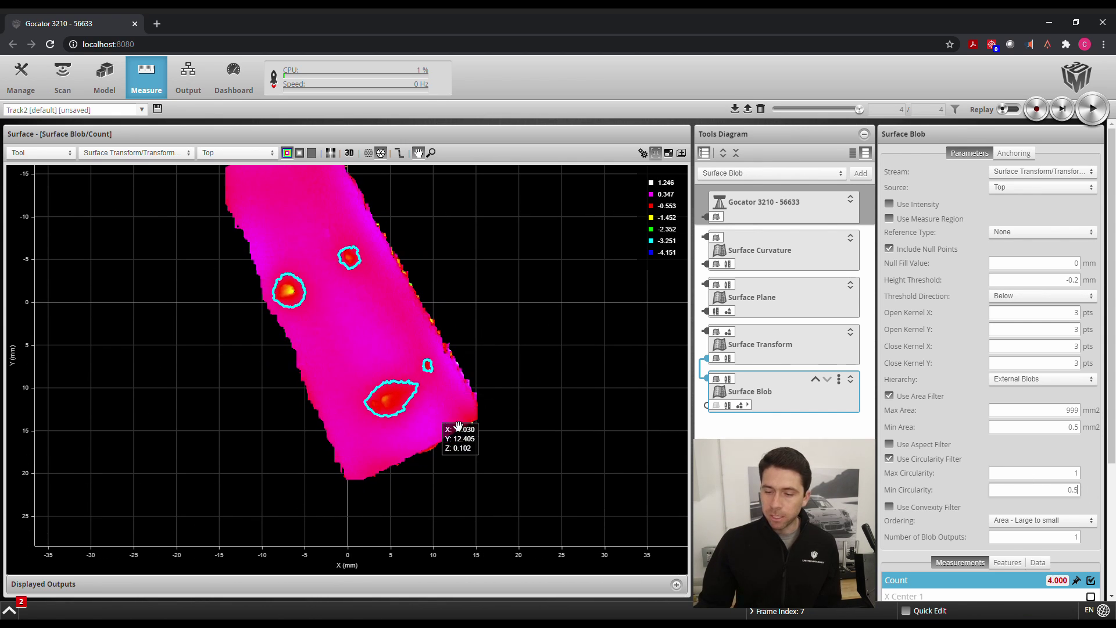
scroll(905, 483, "down", 1)
scroll(949, 523, "down", 1)
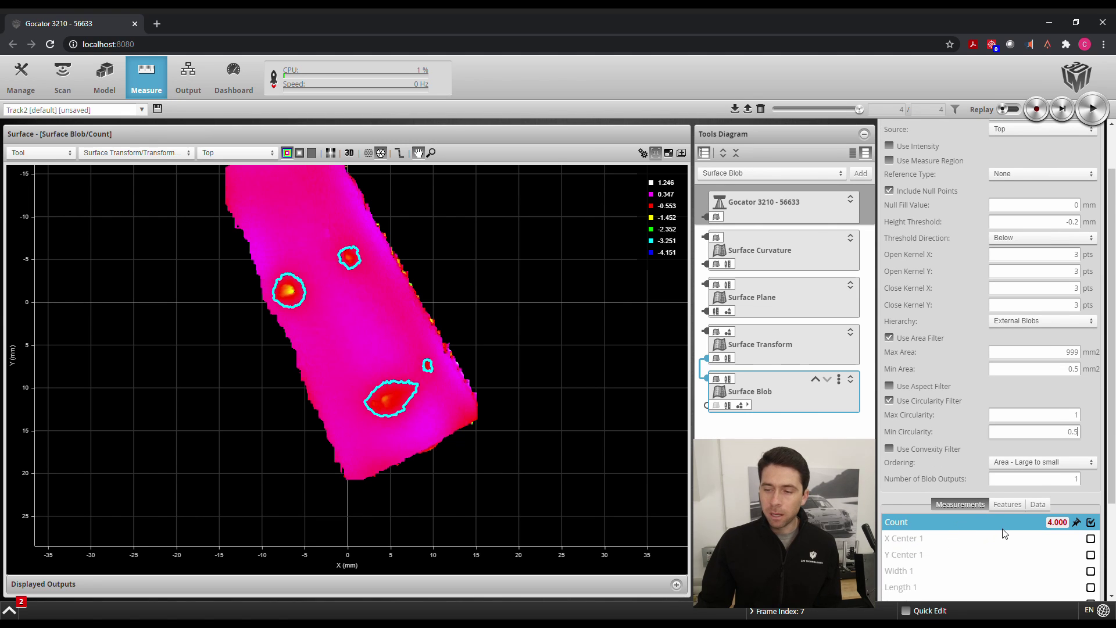
scroll(1002, 533, "down", 1)
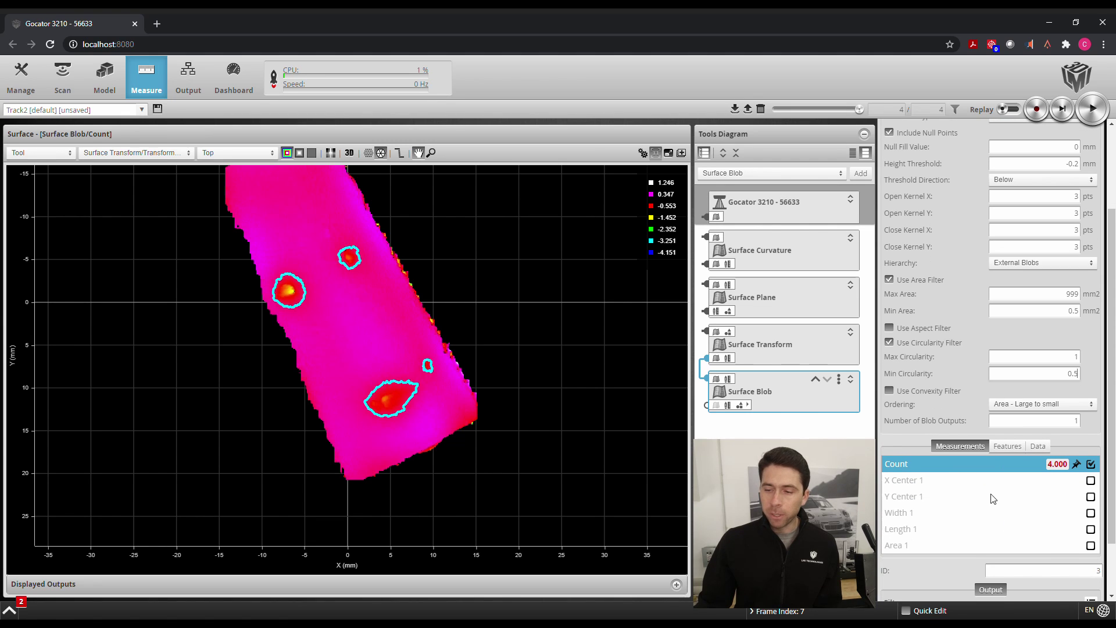
Set Number of Blob Outputs to 4 and reposition the tube in view
double_click(1075, 422)
type("4")
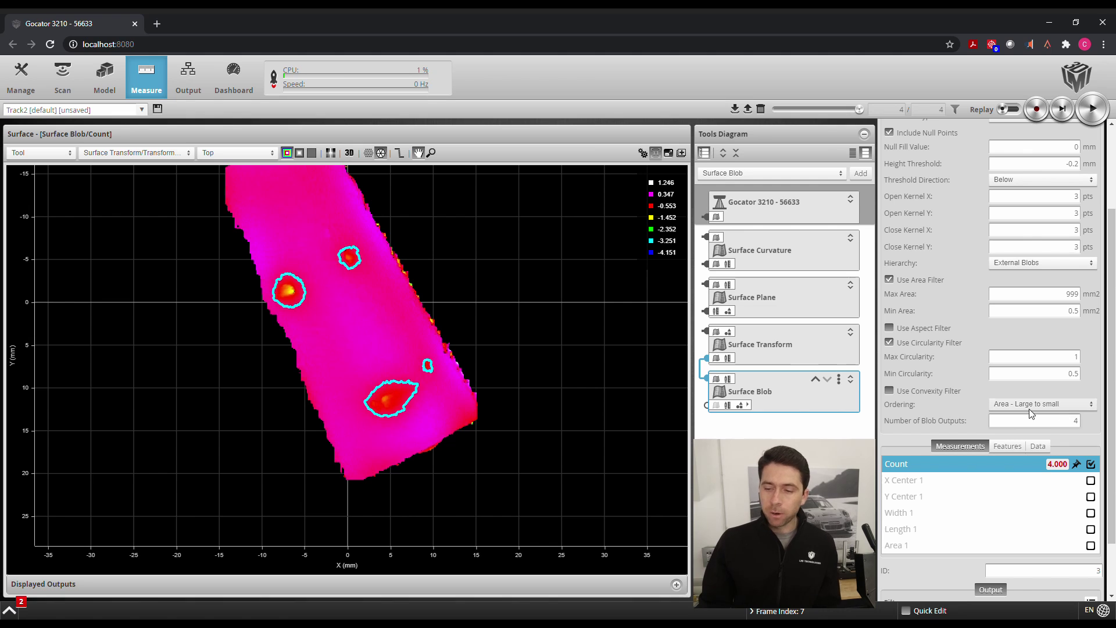
left_click(962, 405)
scroll(952, 395, "down", 1)
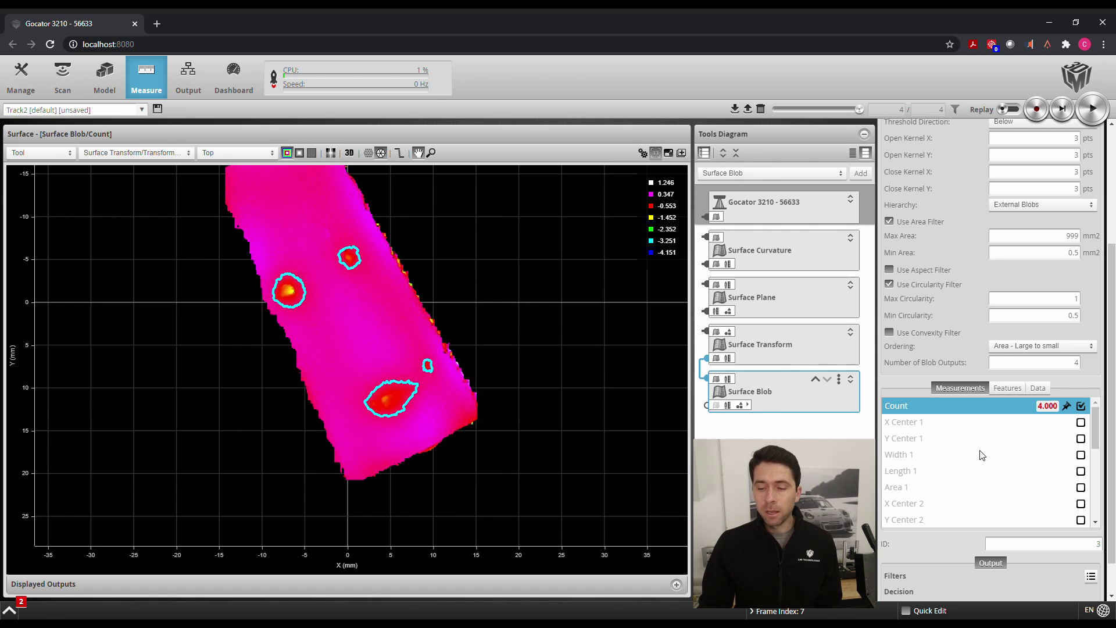
scroll(980, 454, "down", 2)
scroll(976, 454, "down", 2)
scroll(975, 455, "down", 2)
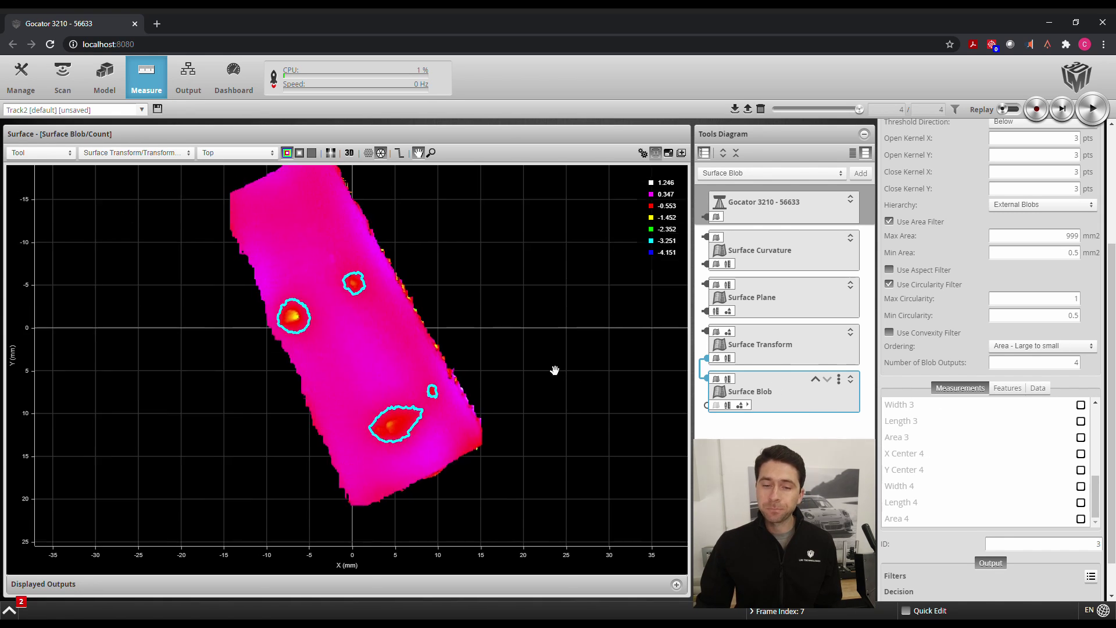
mouse_move(526, 364)
left_mouse_down()
mouse_move(531, 338)
mouse_move(524, 370)
mouse_move(534, 387)
left_mouse_up()
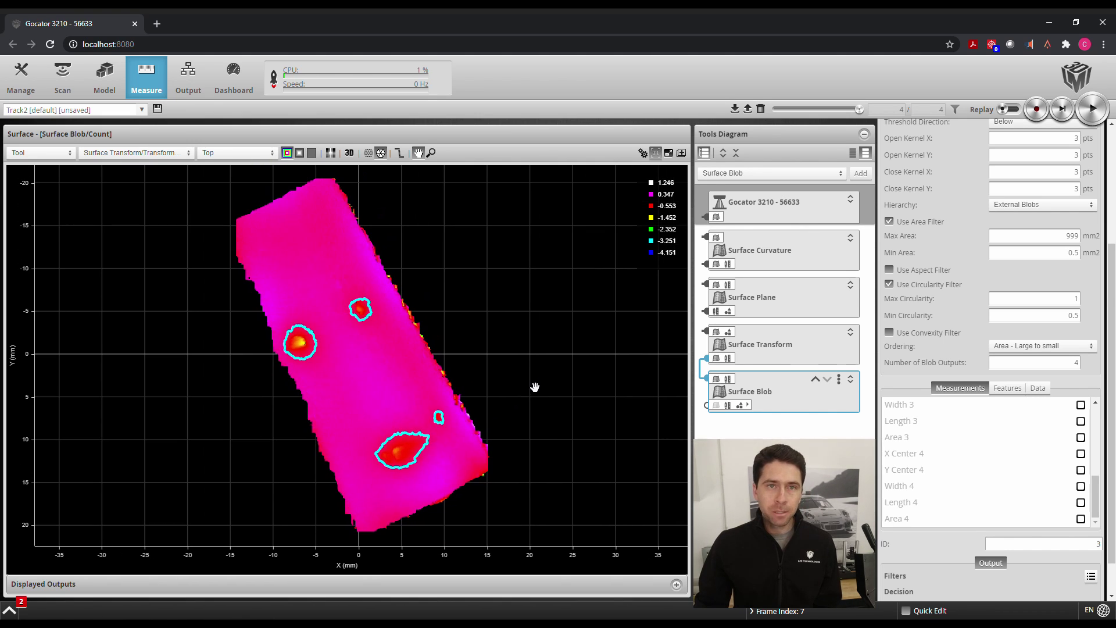
left_click_drag(439, 287, 434, 317)
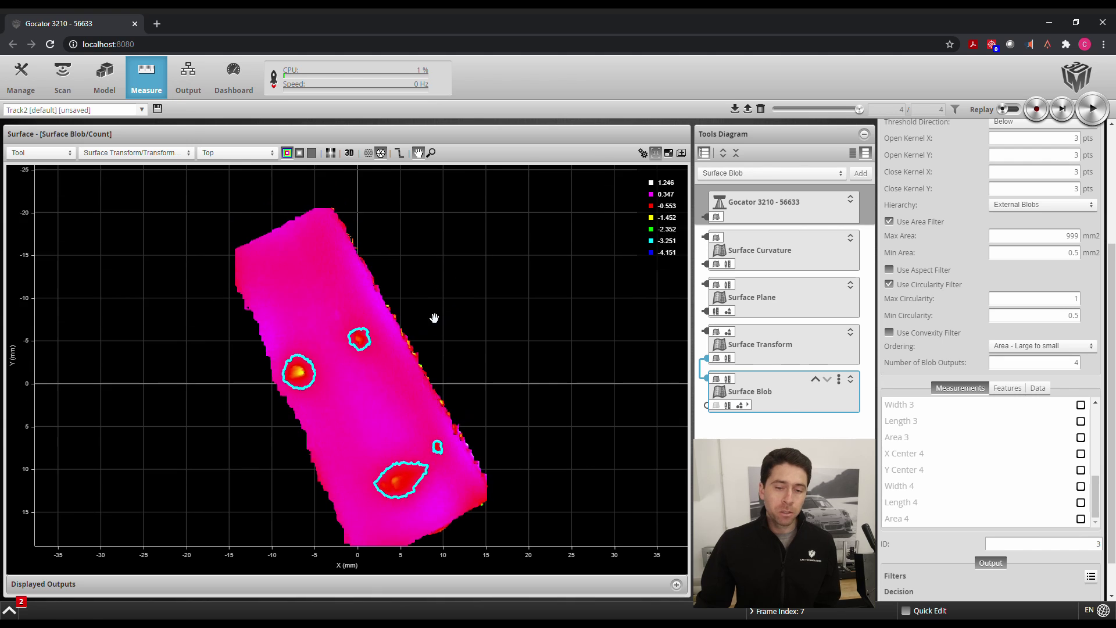